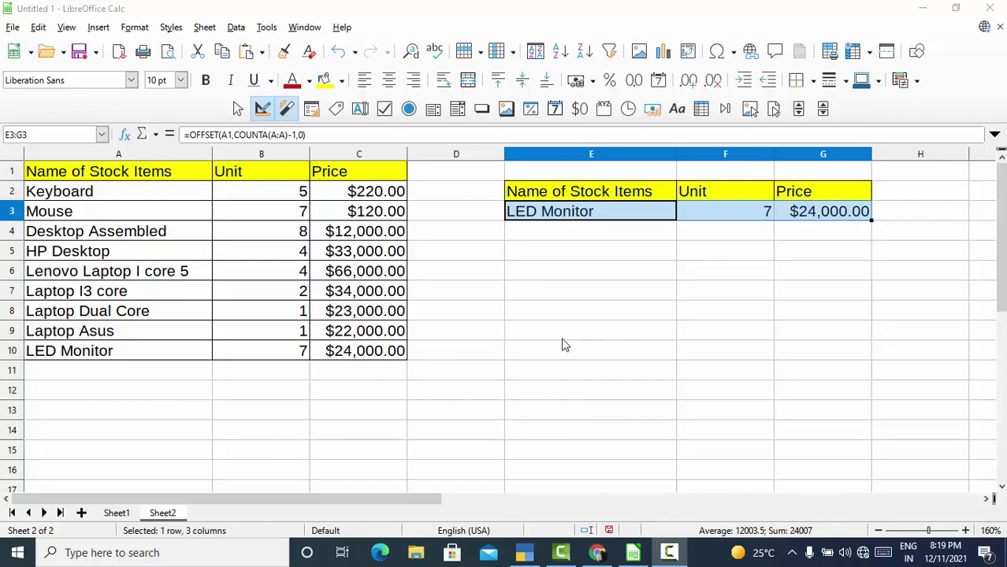
Fill the LED Monitor row, A10:C10, with a yellow background
click(564, 348)
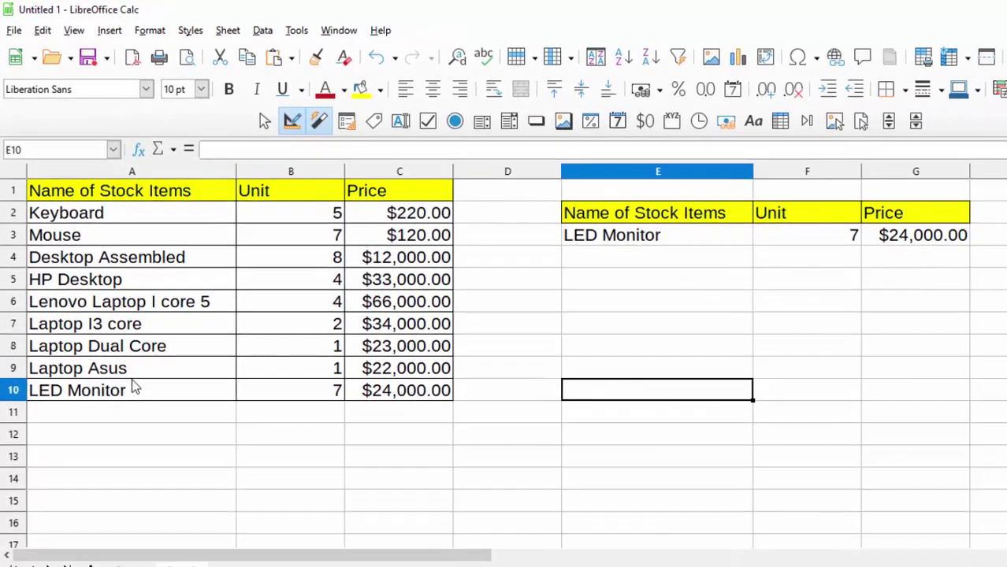
click(133, 392)
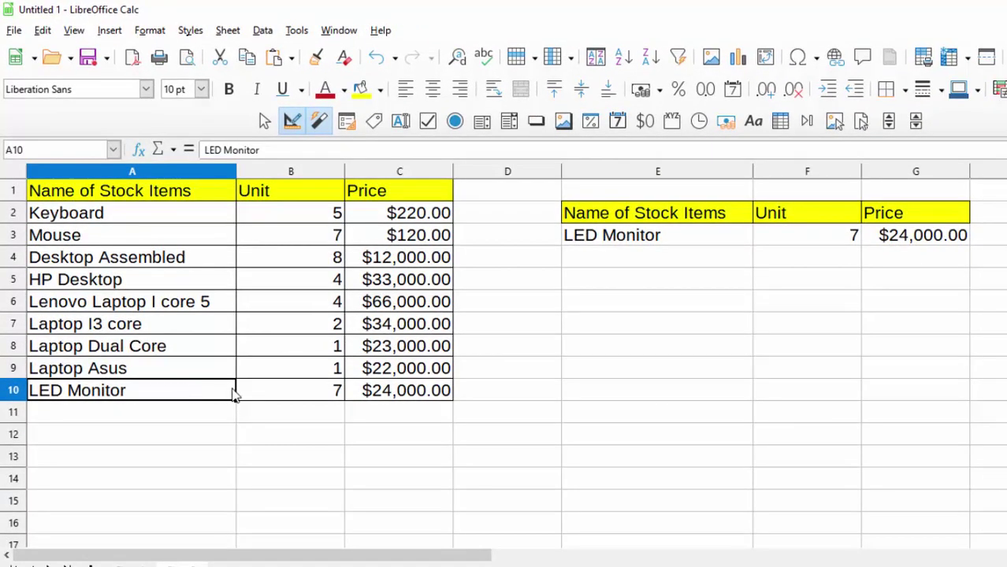
drag(235, 390, 382, 395)
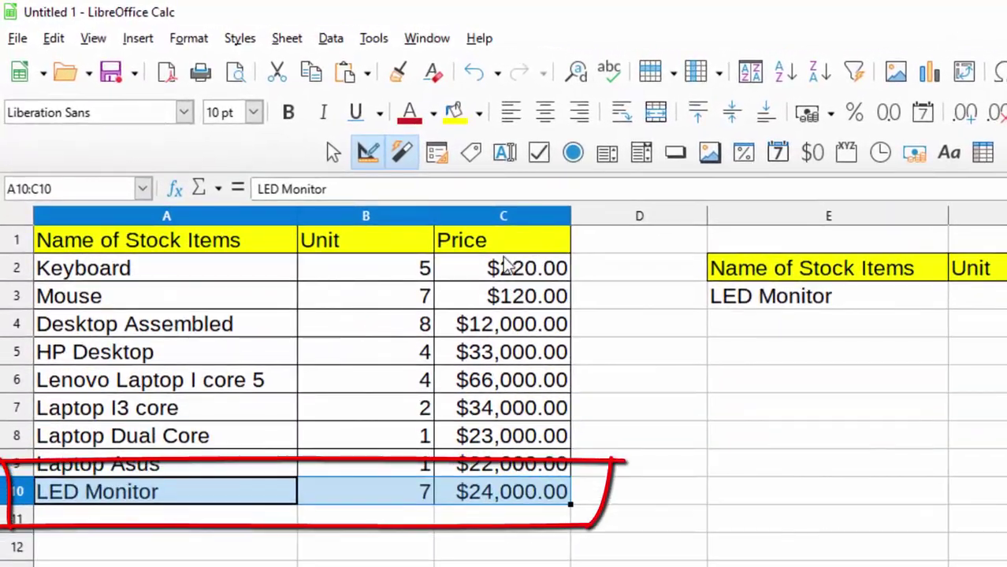
click(479, 113)
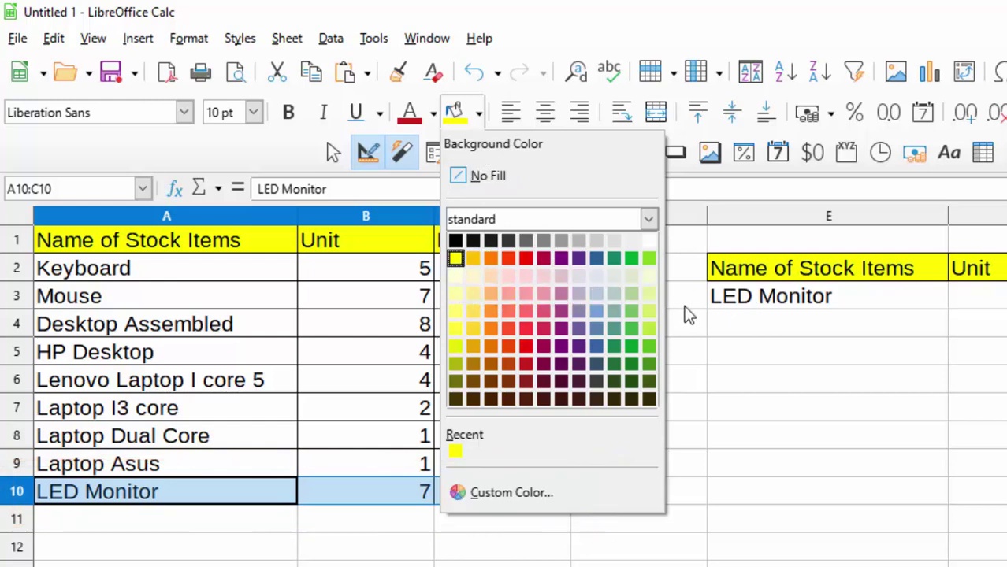
click(655, 308)
click(507, 534)
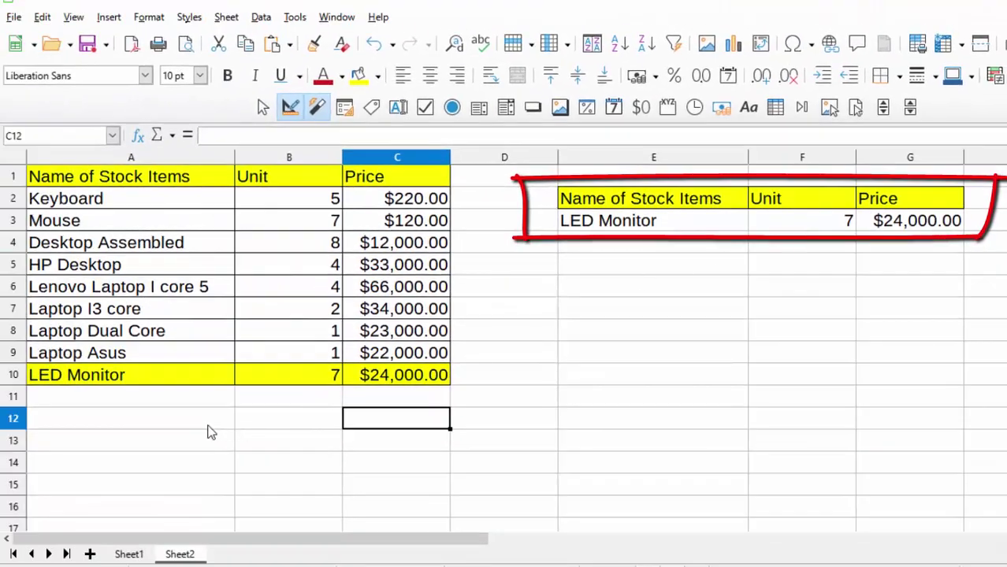
Enter the item Monitor with 8 units in row 11 under the table
click(93, 405)
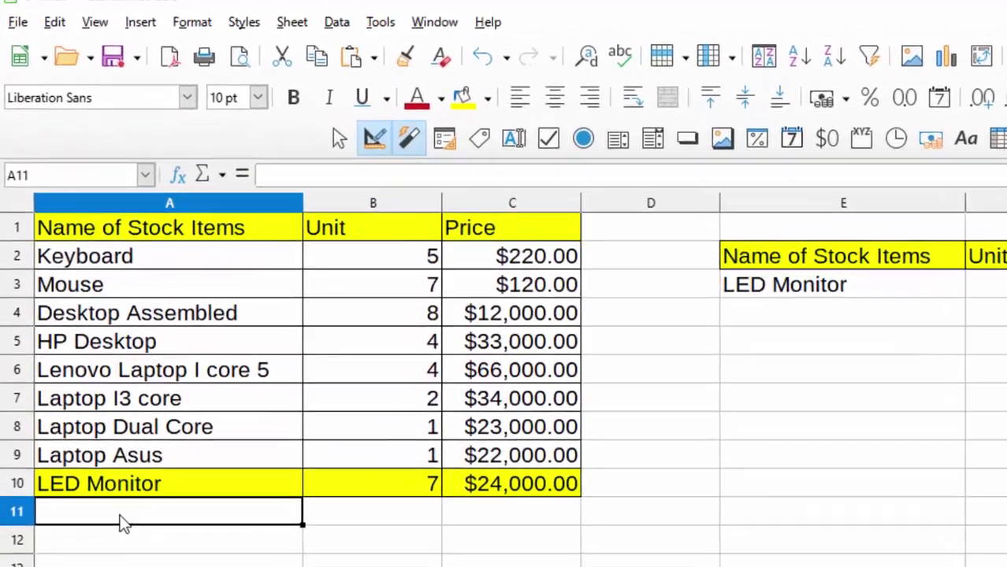
text(M)
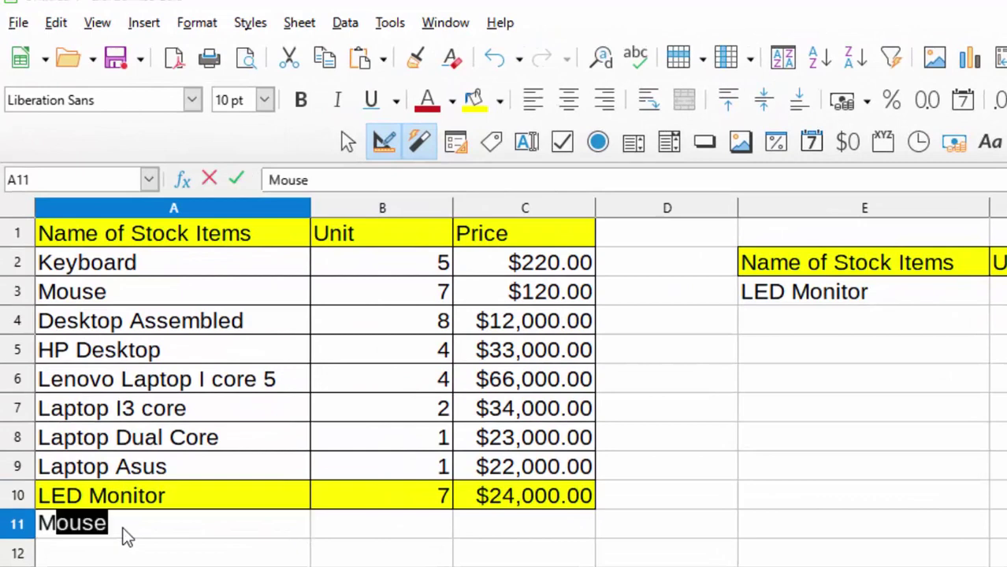
text(onito)
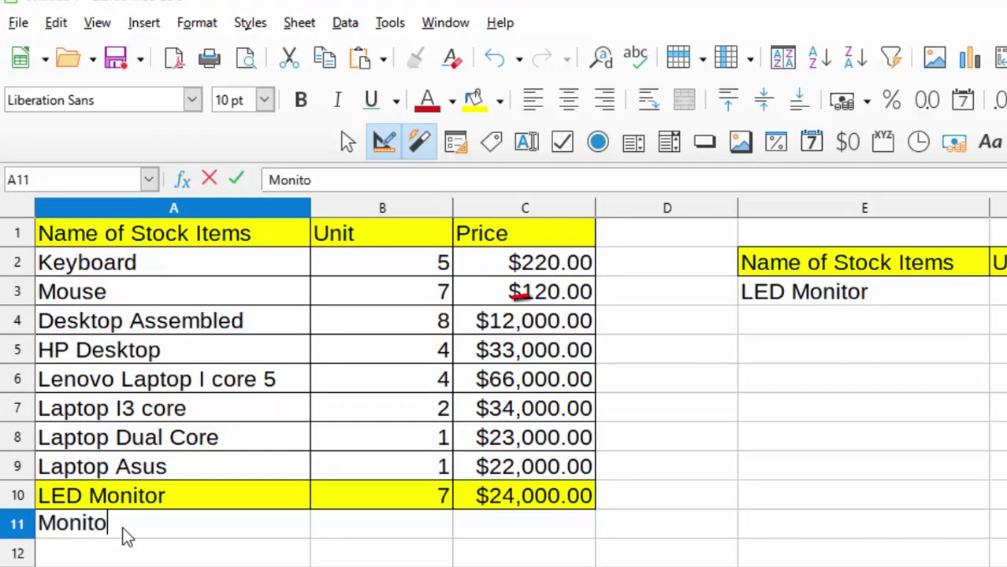
text(r)
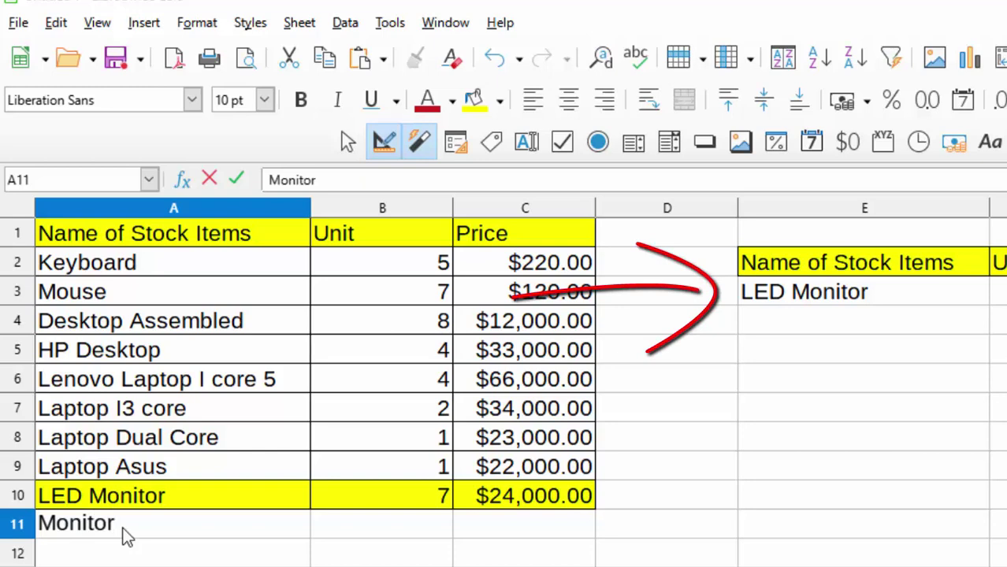
key(Return)
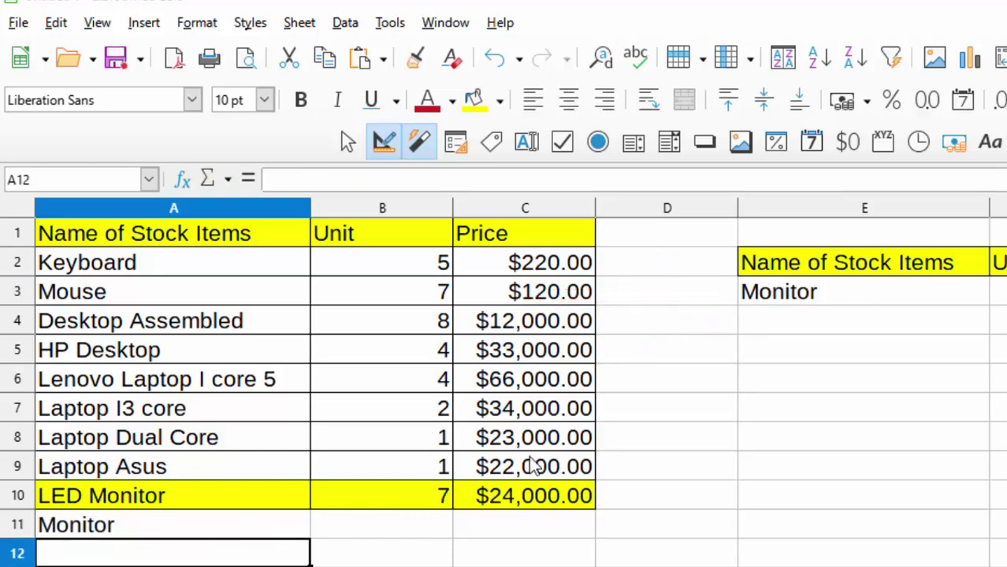
click(353, 514)
text(8)
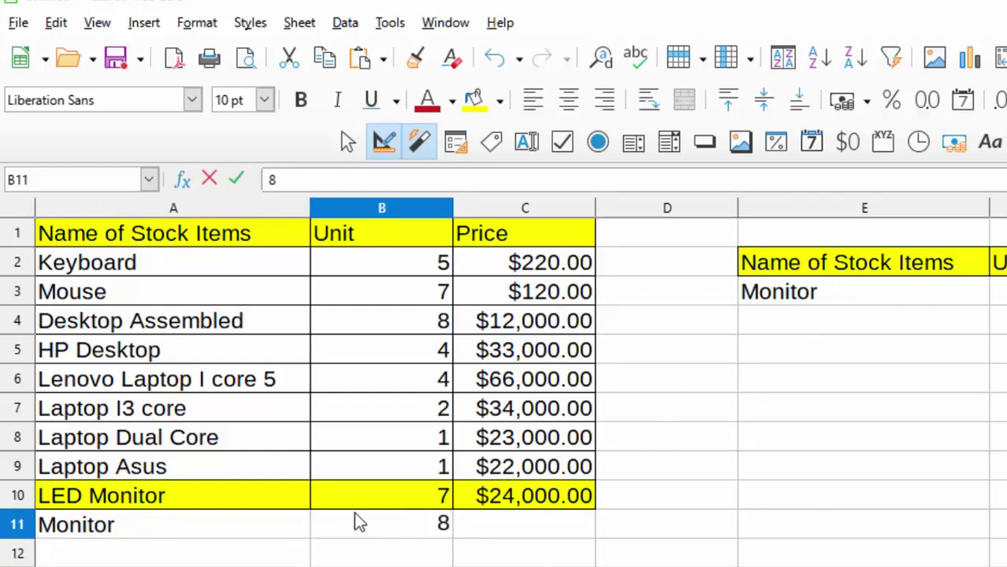
key(Tab)
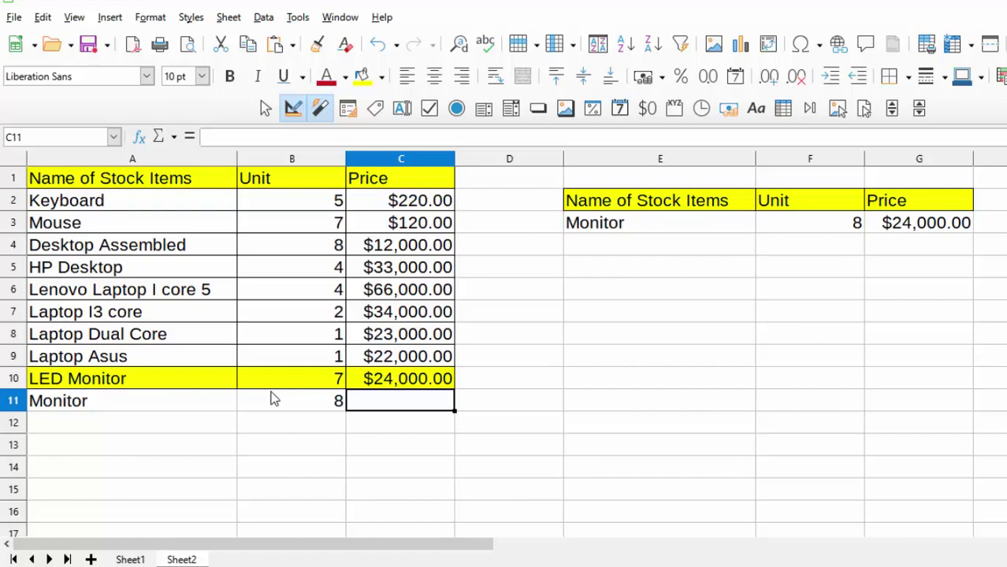
Give Monitor a price of 3500 in C11, then clear the summary cells E3:G3
text(3500)
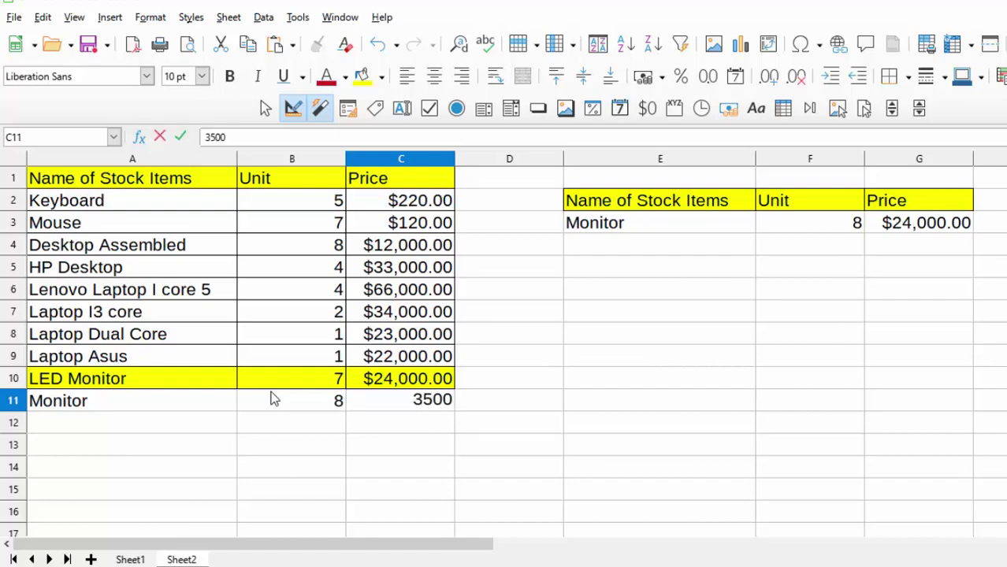
key(Return)
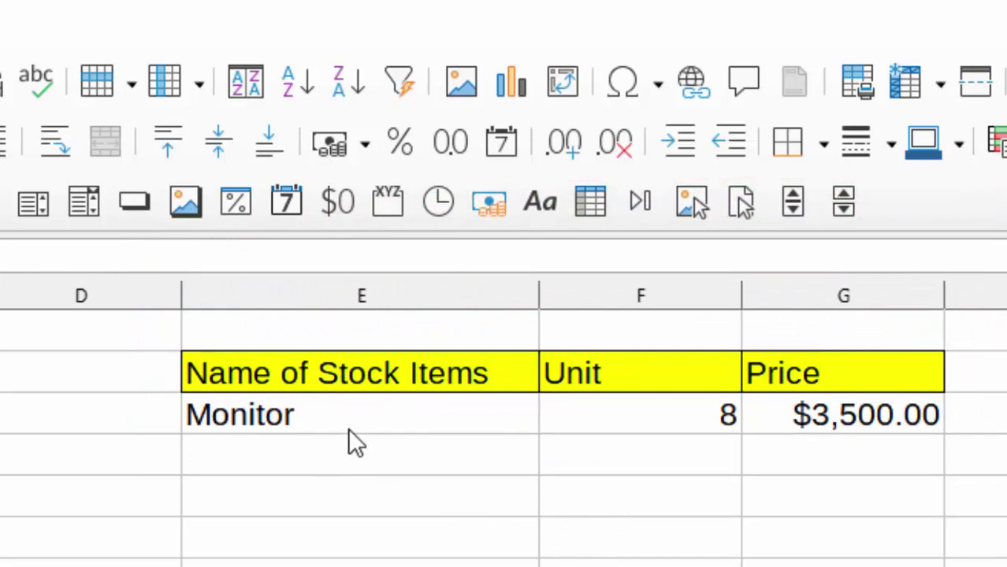
drag(349, 431, 866, 428)
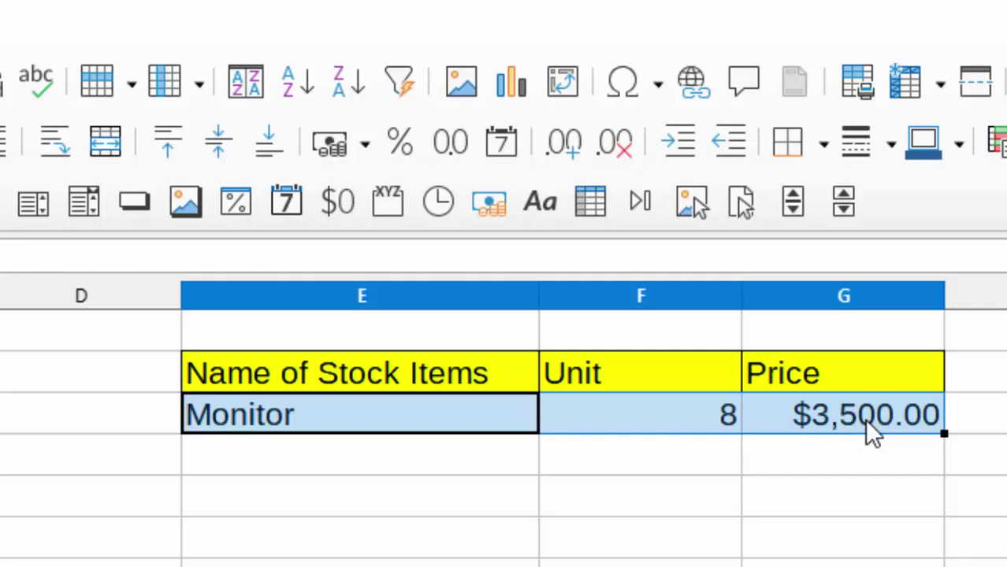
key(Delete)
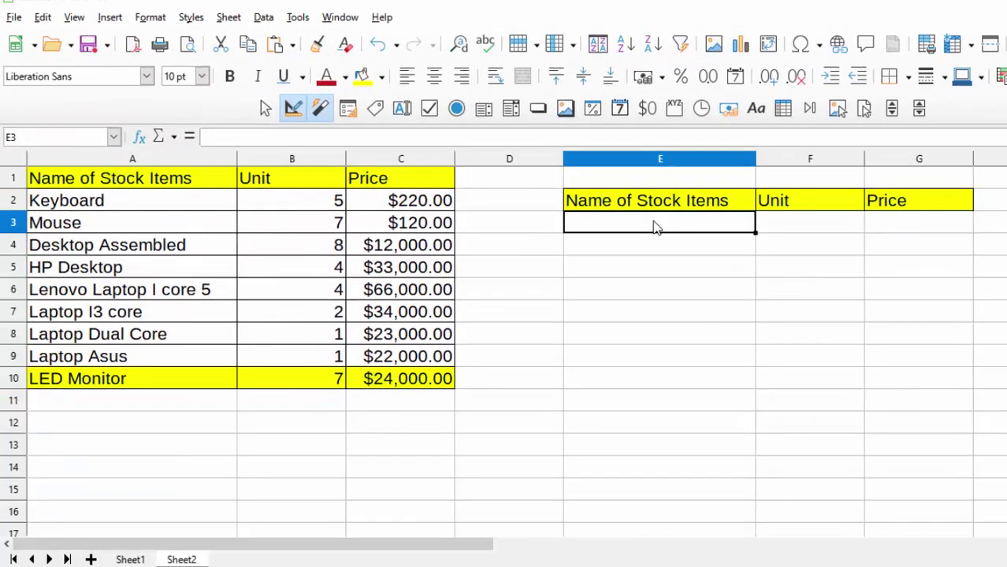
Start the E3 formula as =offset(A1,counta( anchored on header cell A1
text(=o)
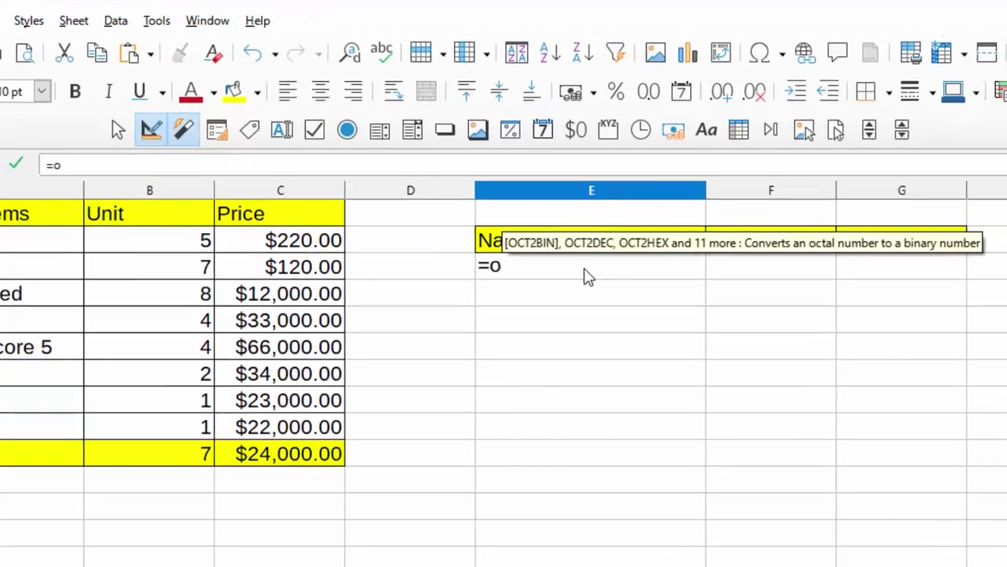
text(ff)
text(se)
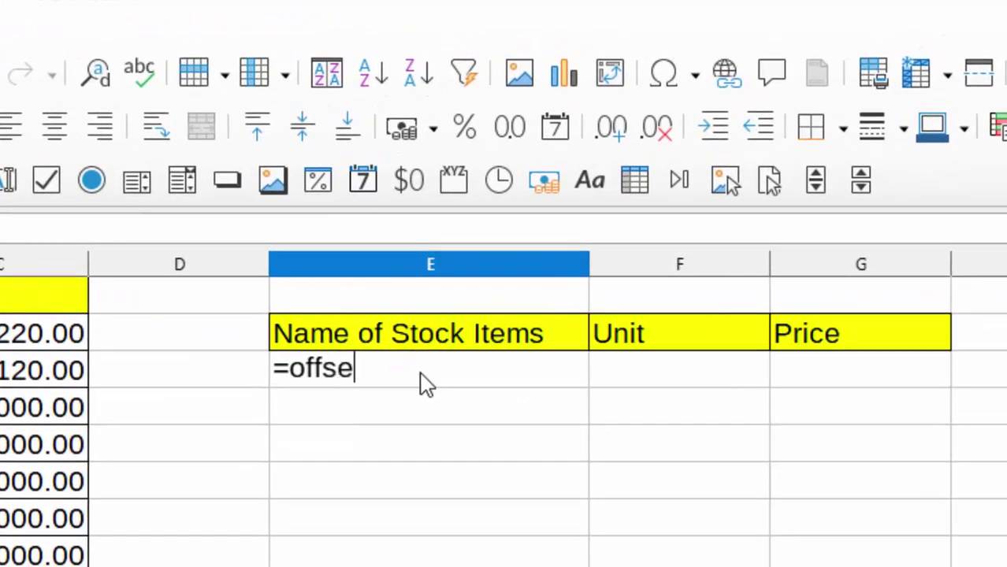
text(t(A1)
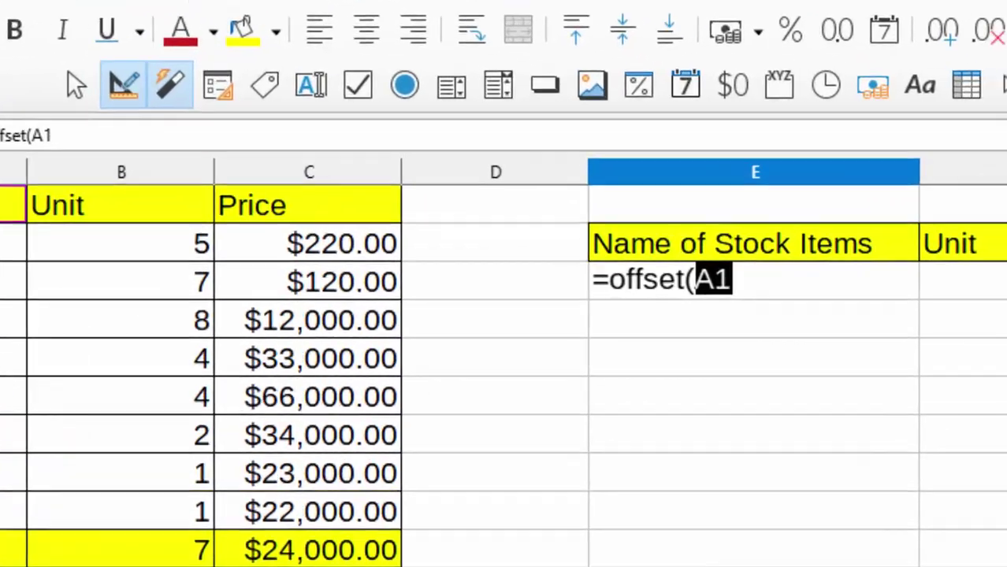
text(,)
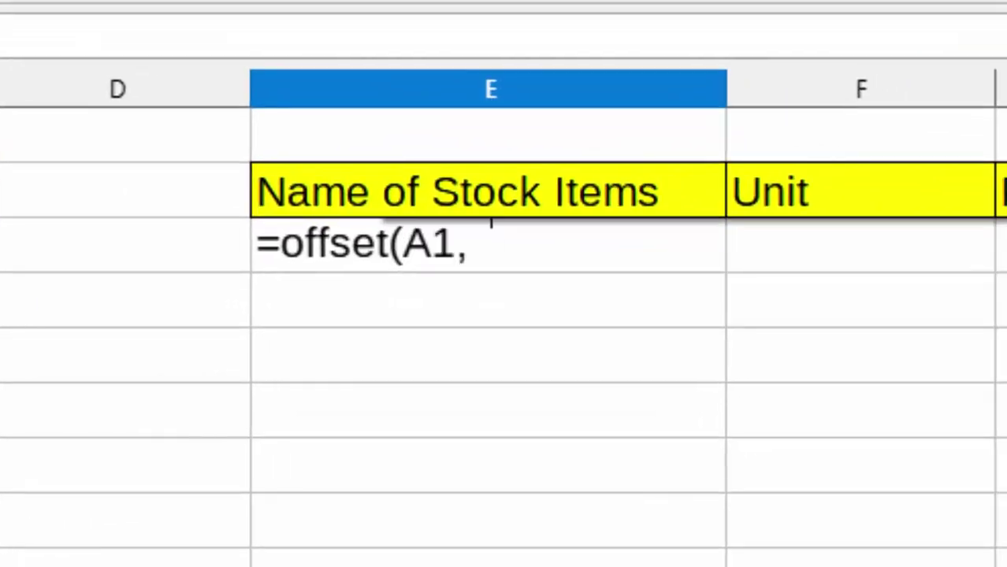
text(coun)
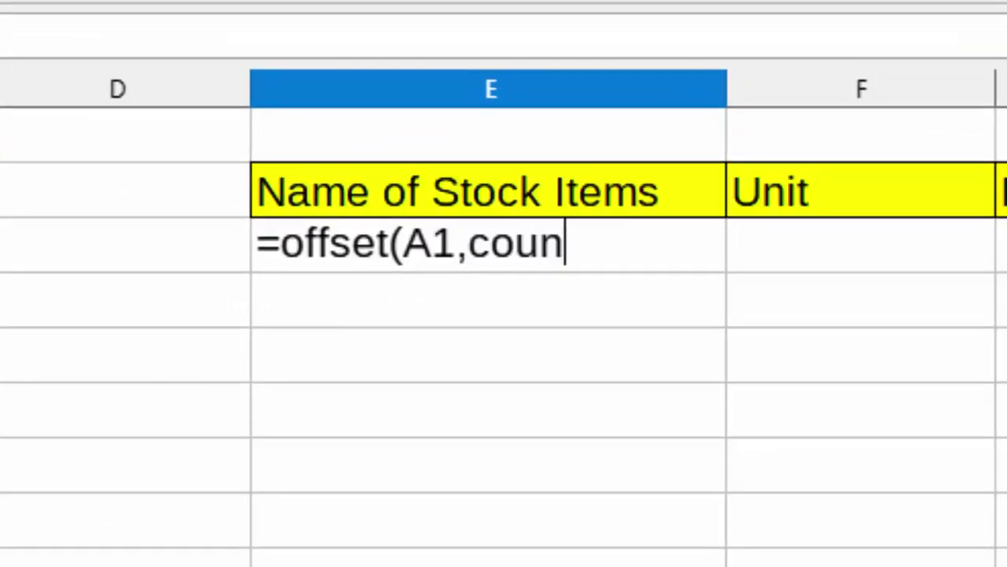
text(ta()
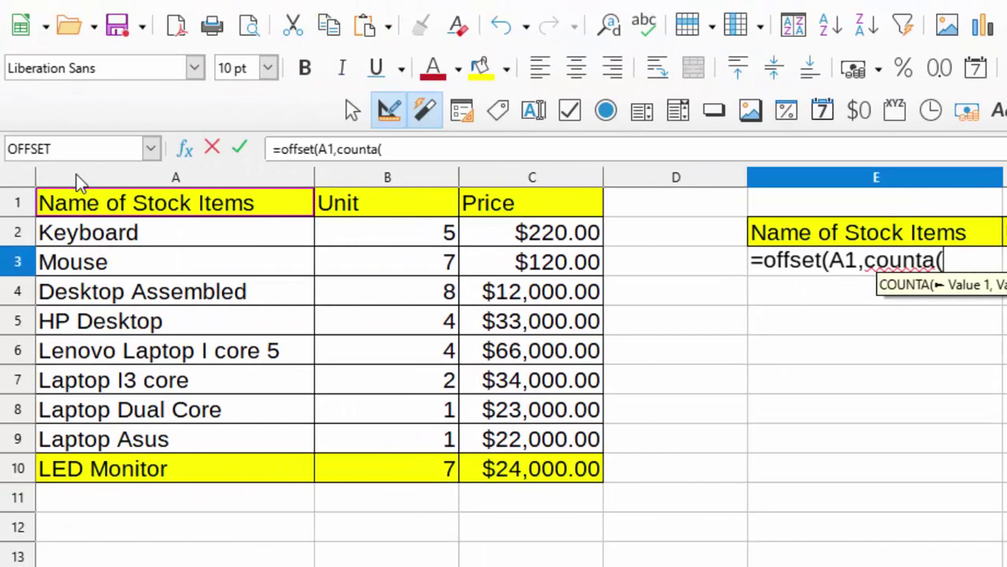
Make COUNTA count column A:A, then add -1,0)) to the E3 formula
click(79, 179)
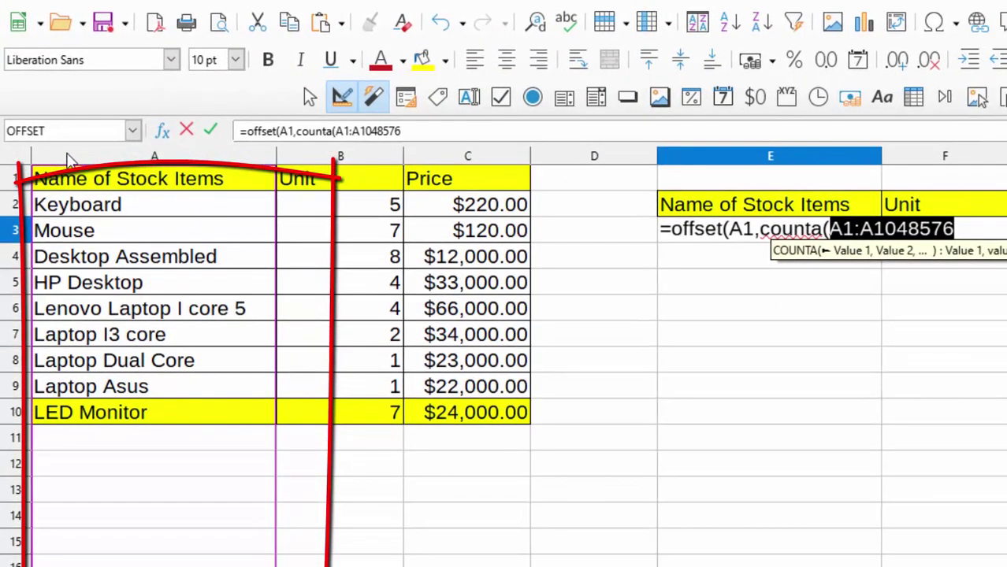
key(BackSpace)
key(BackSpace)
key(BackSpace)
key(BackSpace)
key(BackSpace)
key(BackSpace)
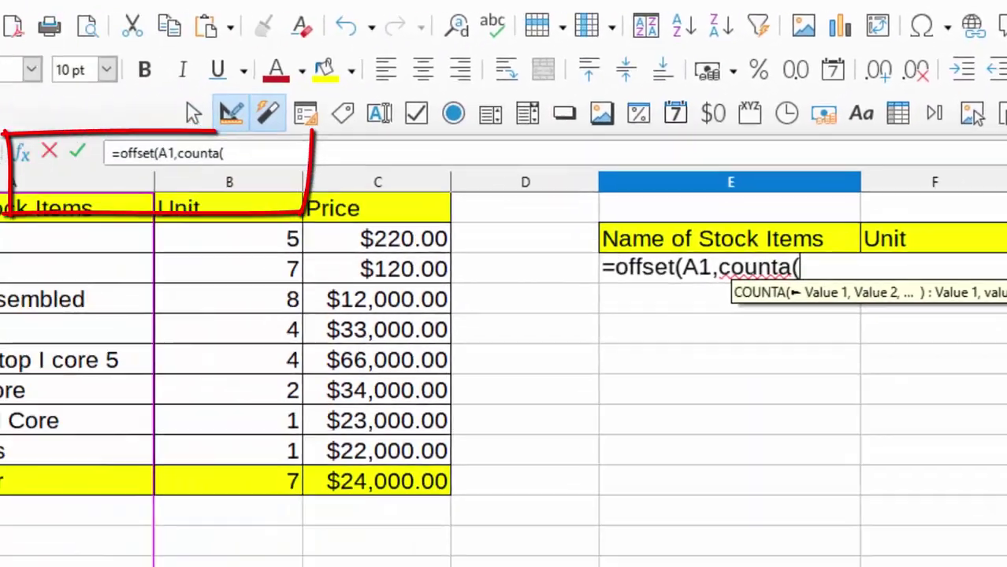
text(A)
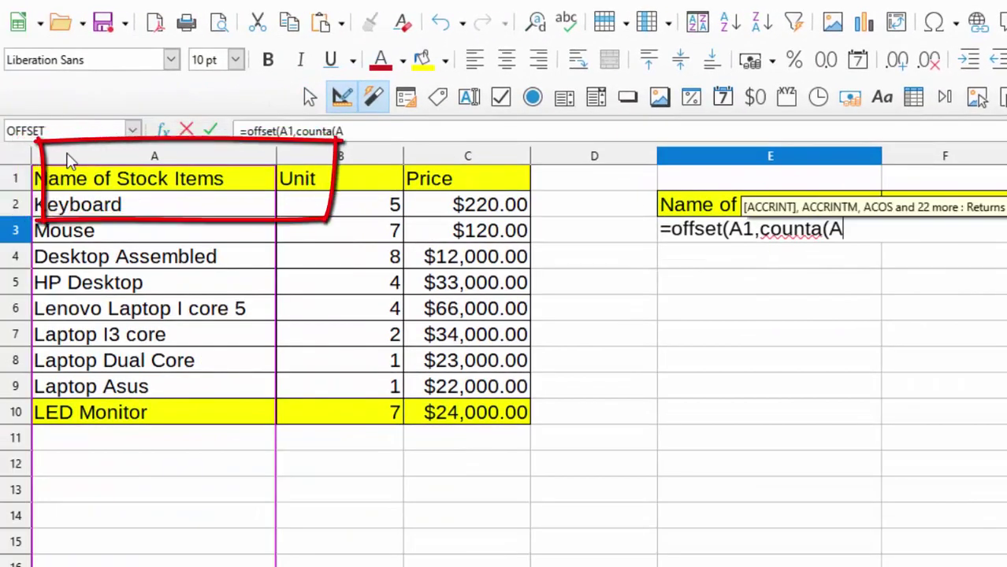
text(:A)
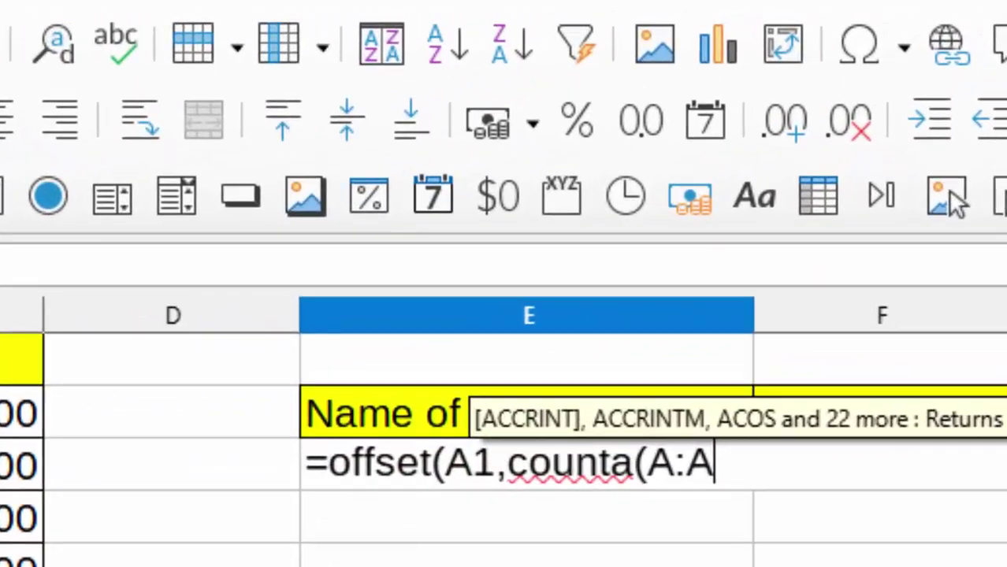
text())
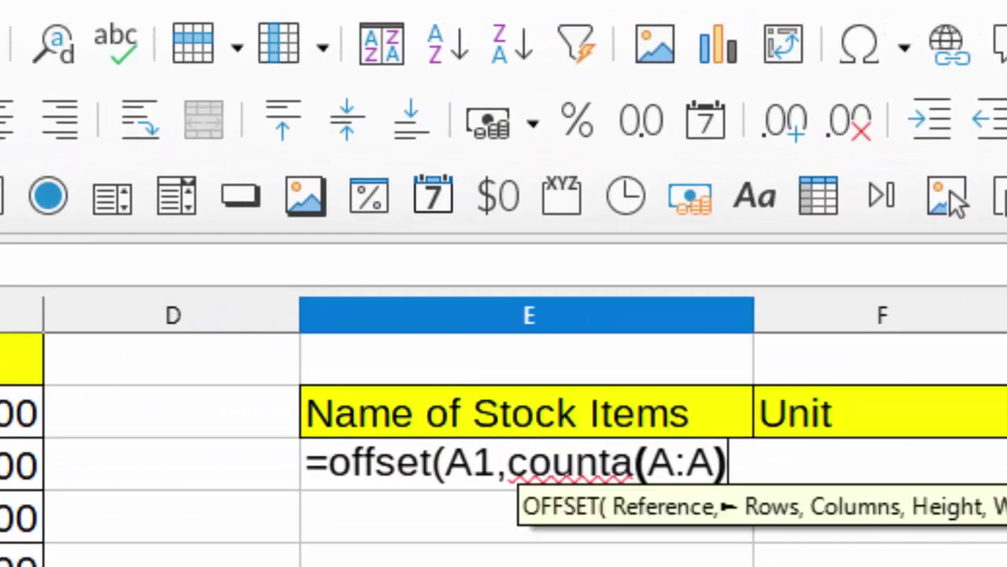
text(-)
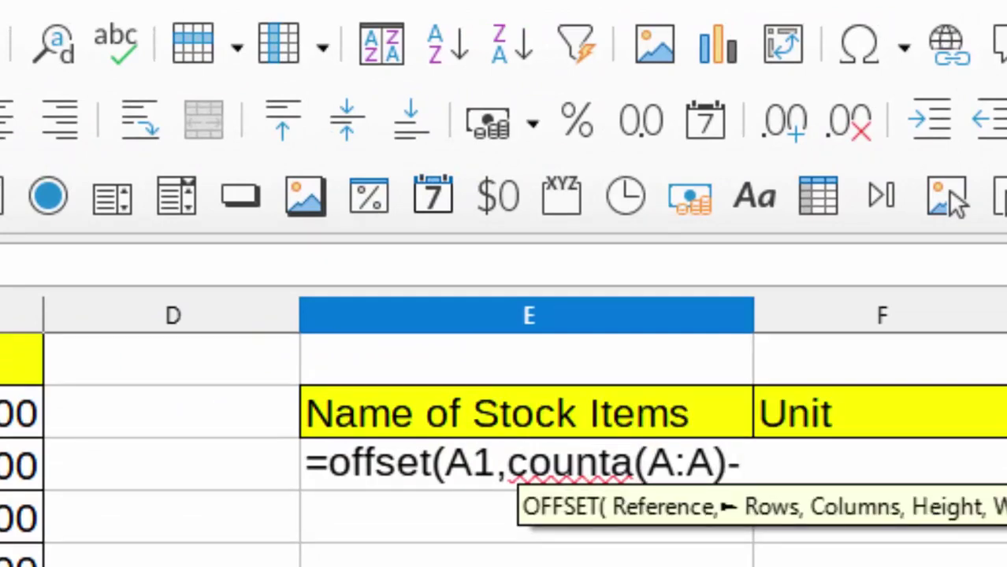
text(1,0)
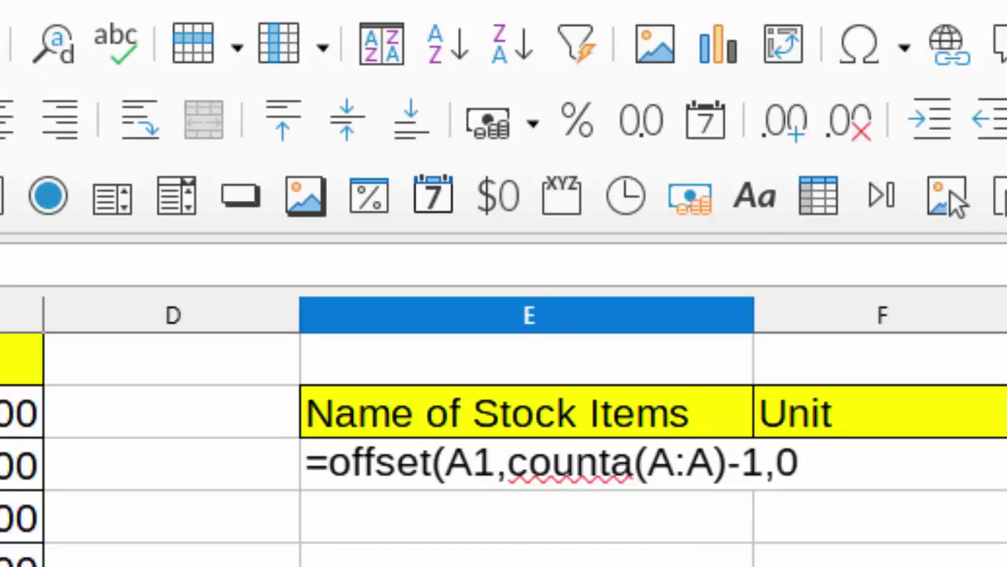
text())
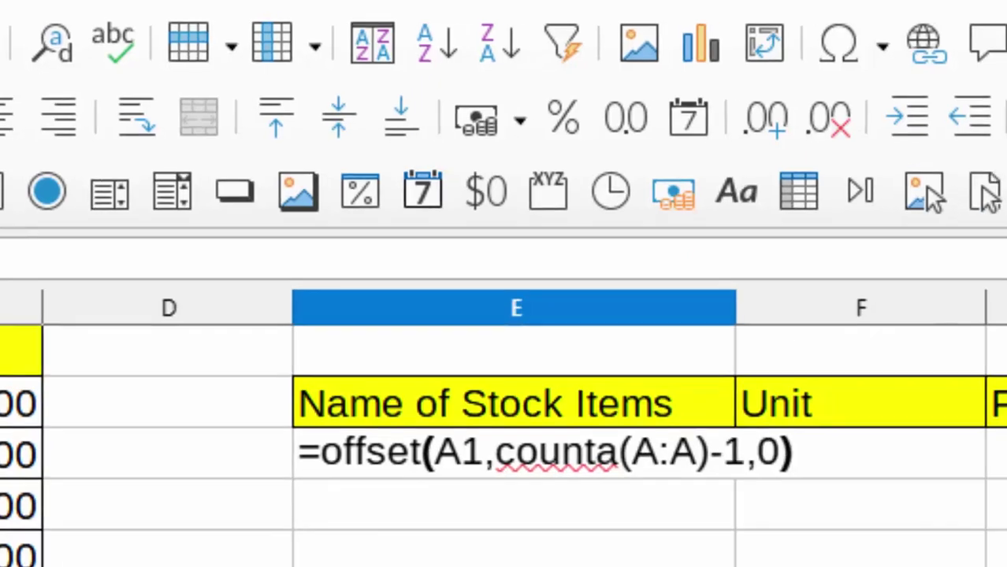
Commit =OFFSET(A1,COUNTA(A:A)-1,0) in E3 and fill it across to G3
key(Return)
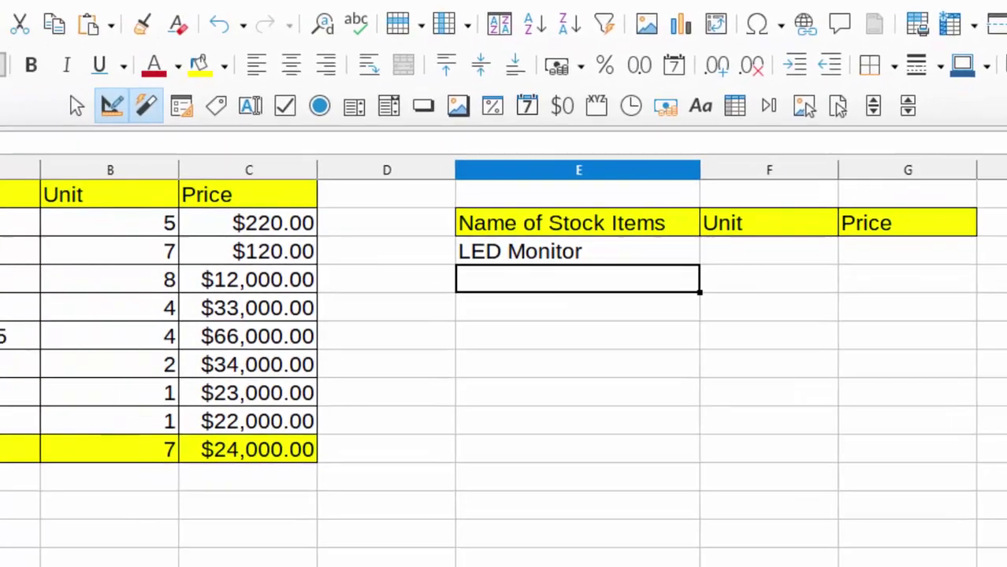
click(684, 202)
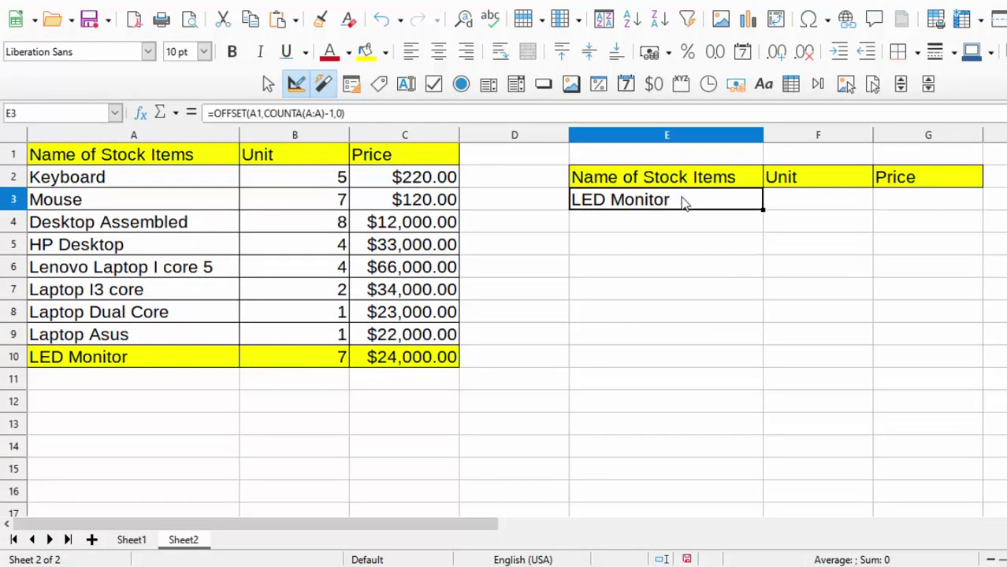
drag(762, 209, 933, 205)
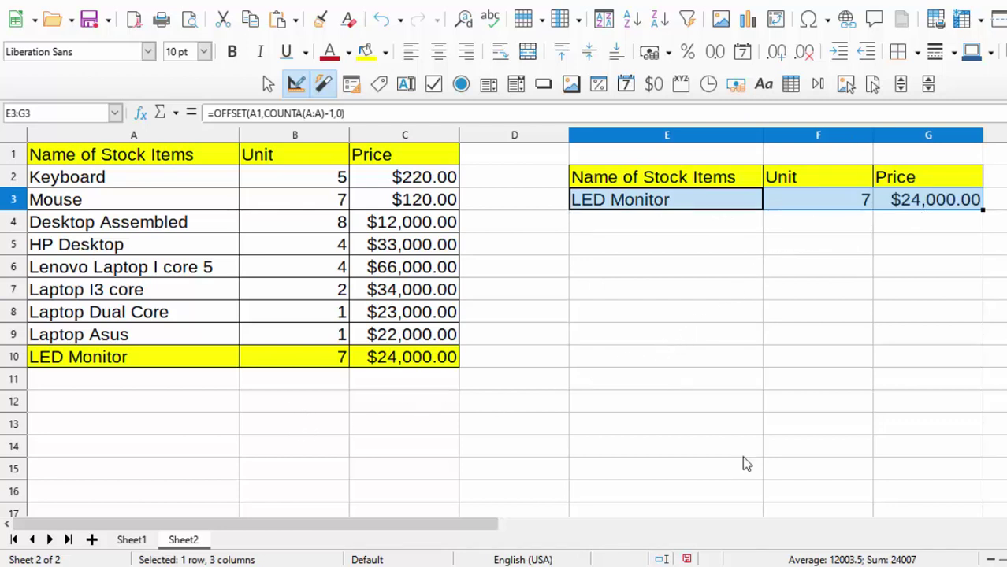
Enter Desktop HP with 1 unit and price 45000 in row 11
click(135, 385)
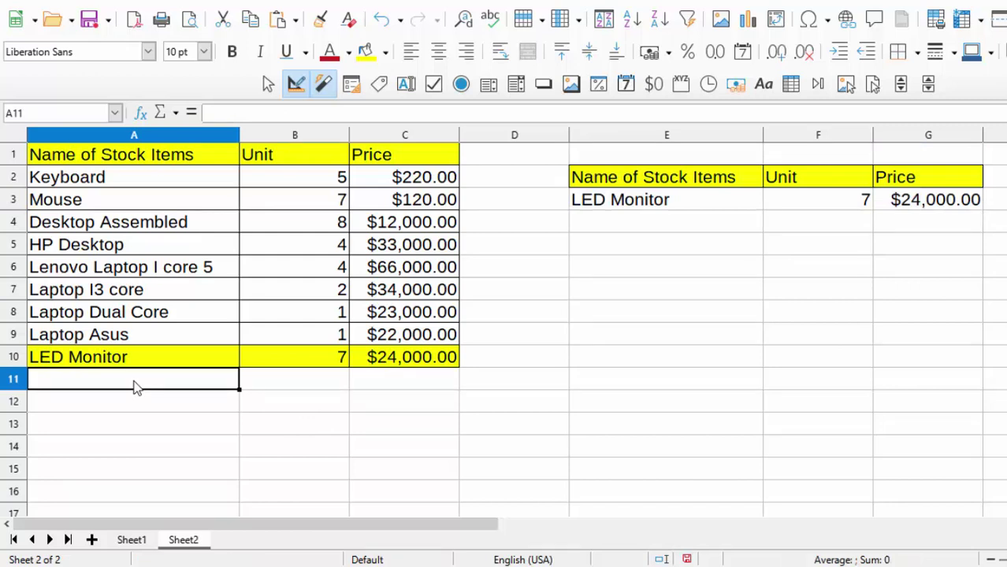
text(Des)
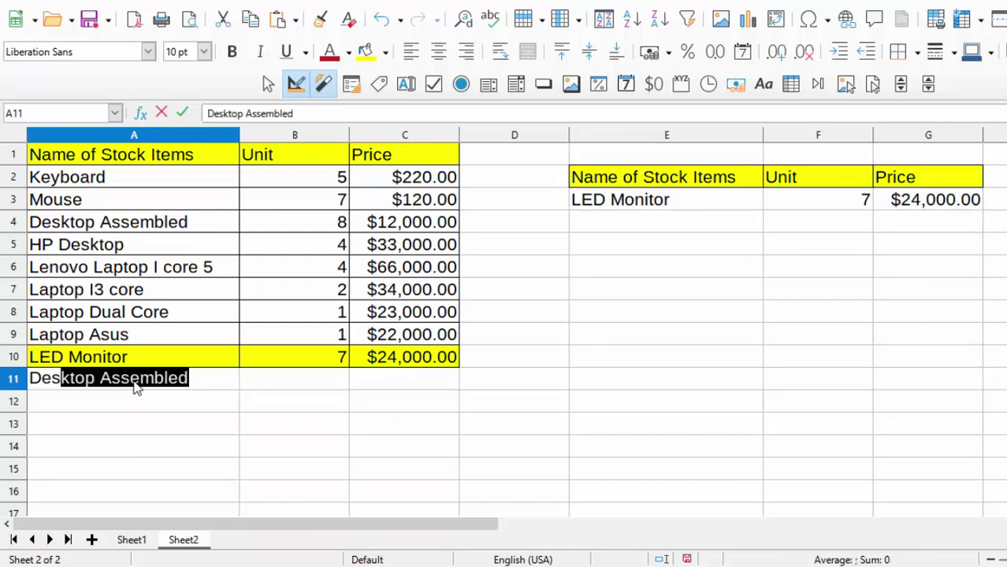
text(ktop )
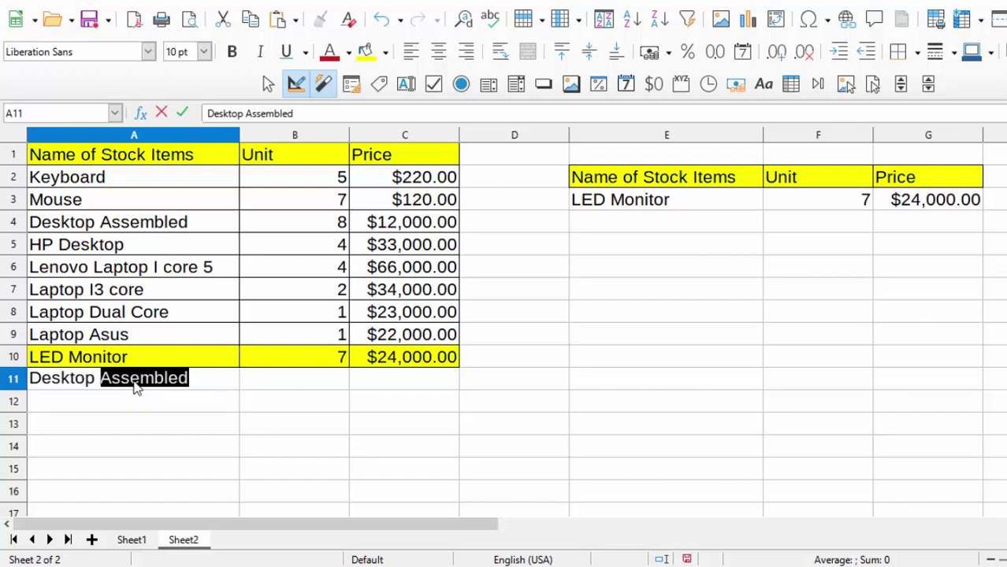
text(HP)
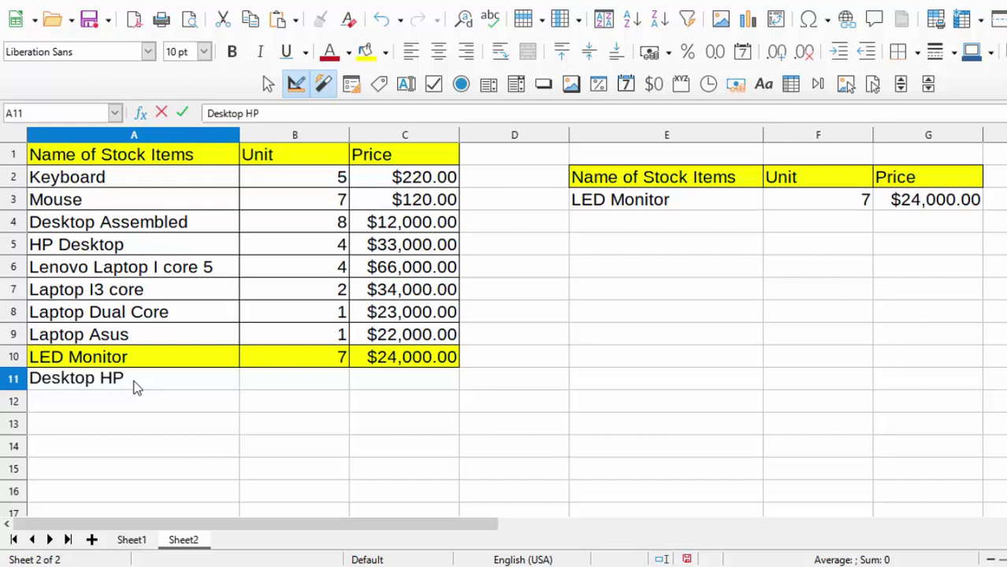
key(Tab)
text(1)
key(Tab)
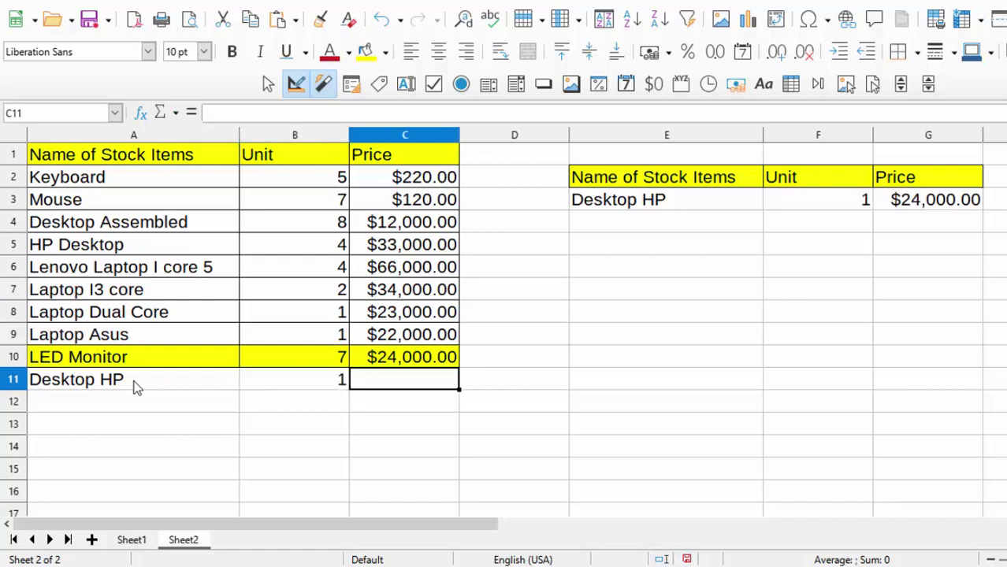
text(45000)
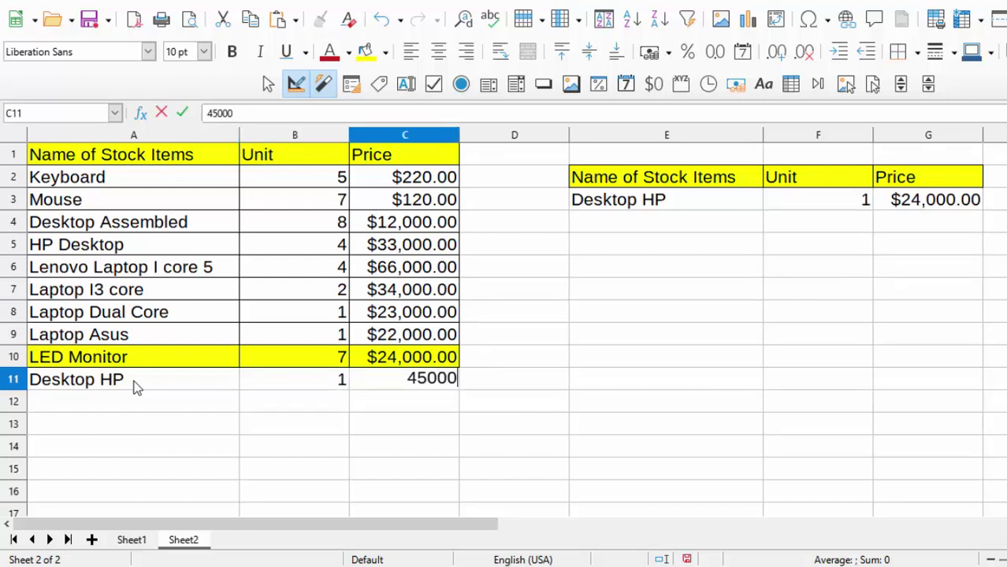
key(Tab)
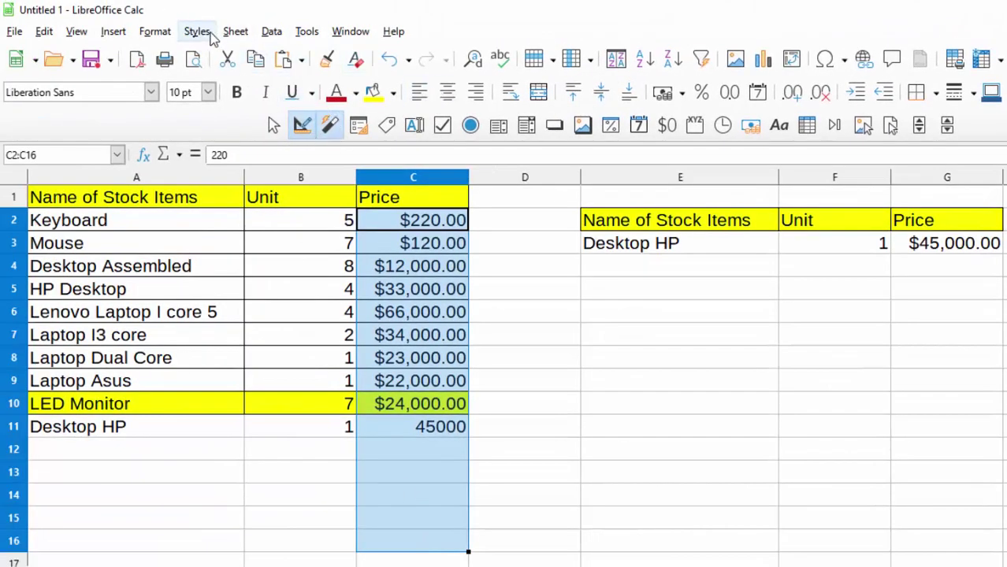
Apply the Currency number format to the Price column C2:C16
click(158, 32)
mouse_move(437, 205)
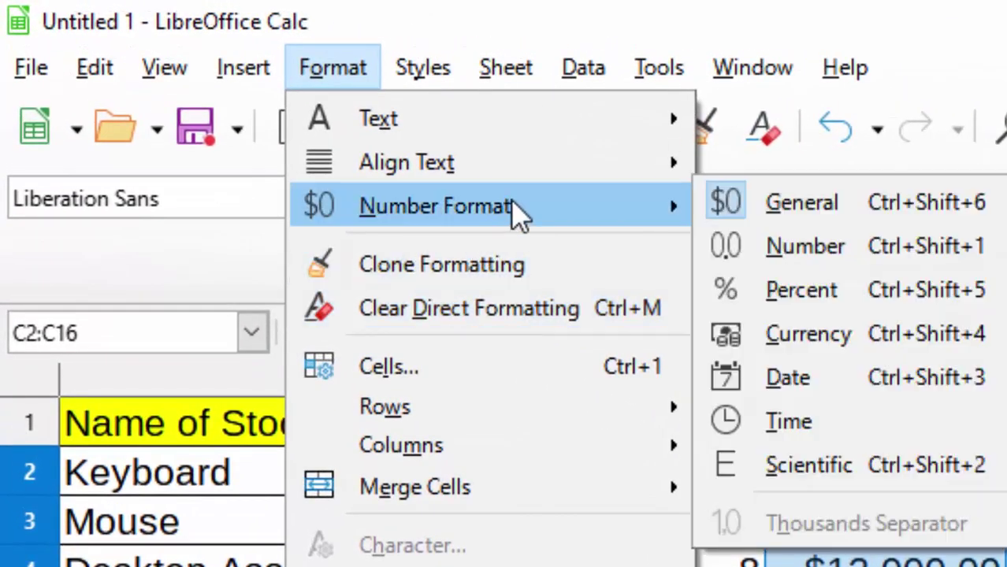
click(836, 334)
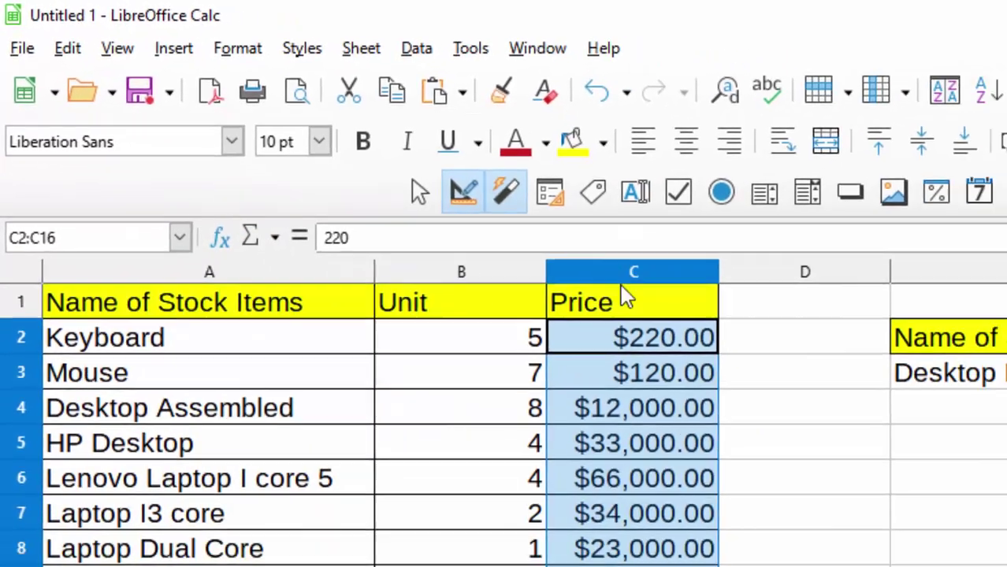
click(523, 425)
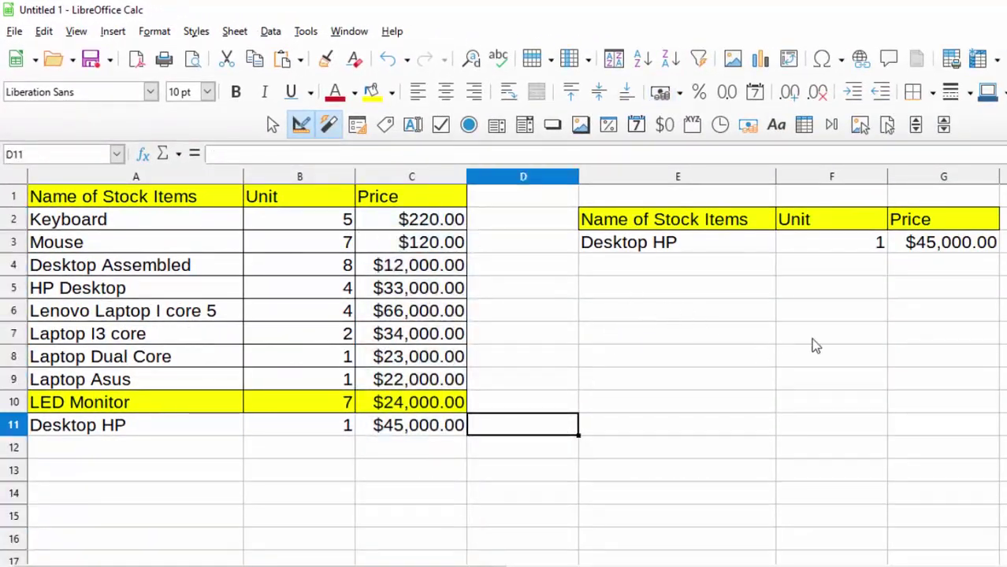
Enter Barcode reader with 6 units and price 1500 in row 12
click(124, 455)
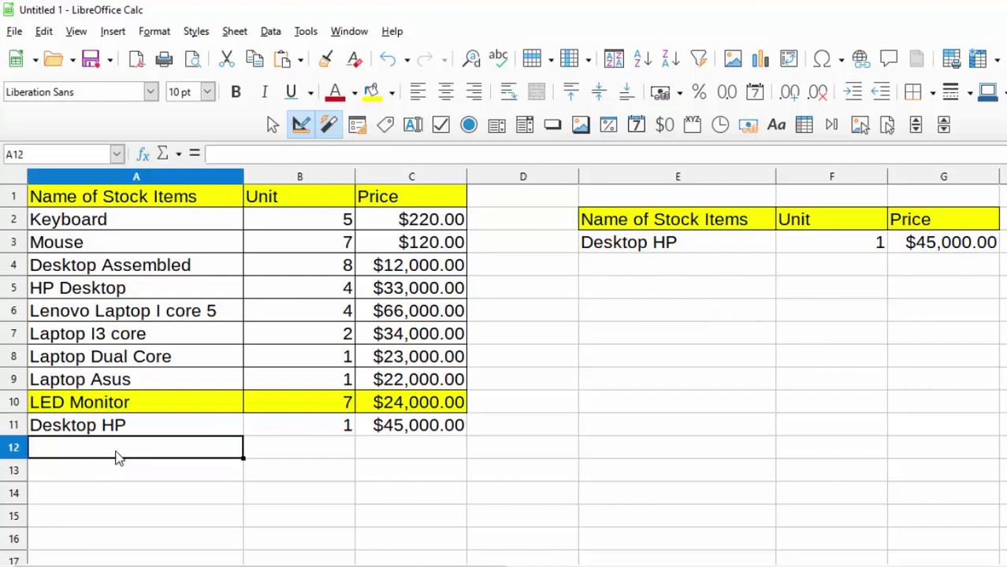
text(T)
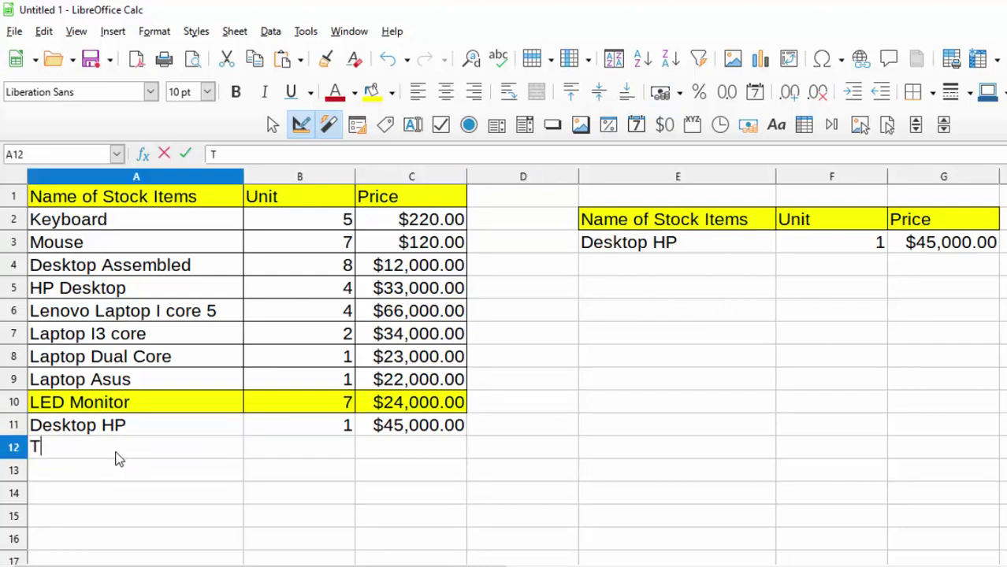
key(BackSpace)
text(B)
text(ar)
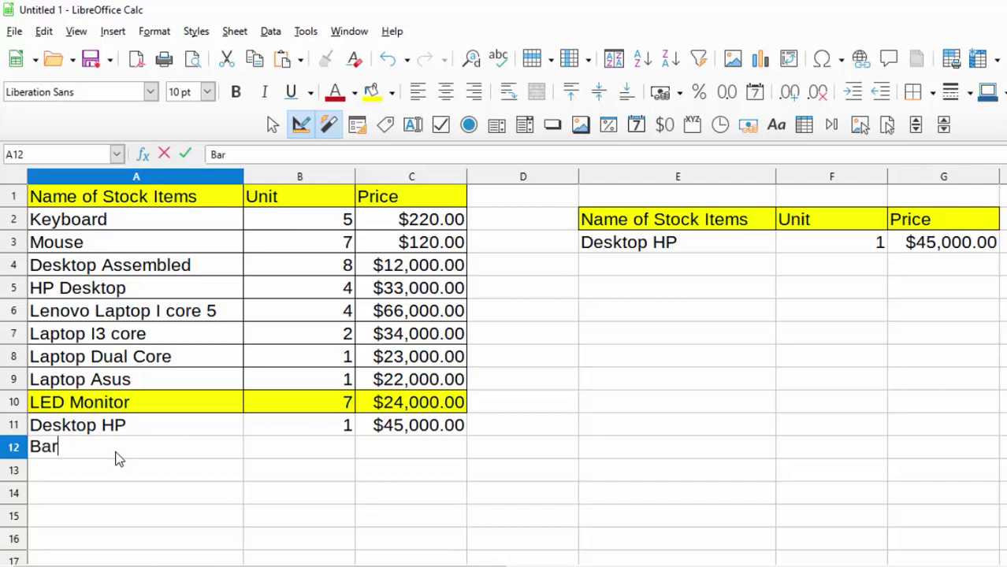
text(code)
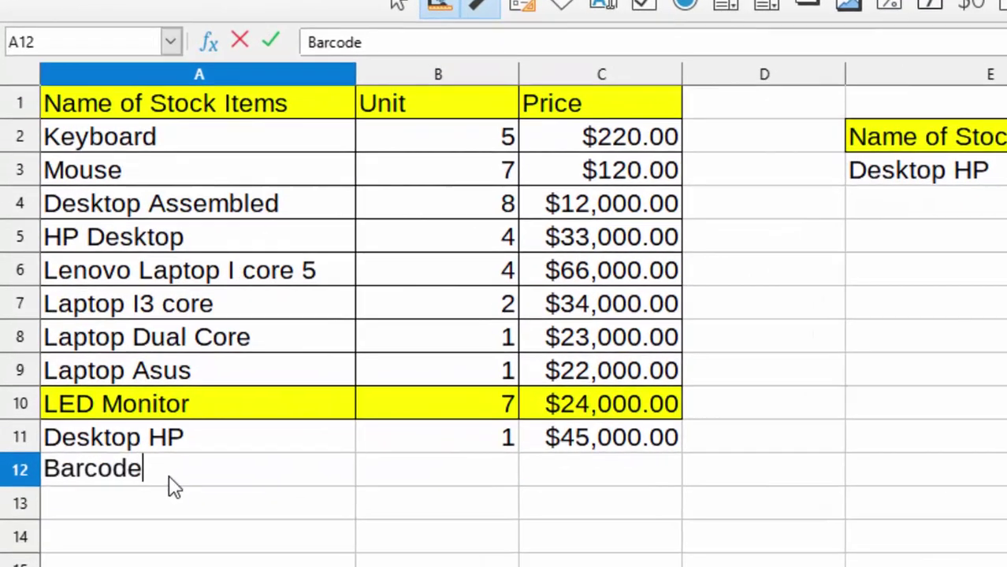
text( rea)
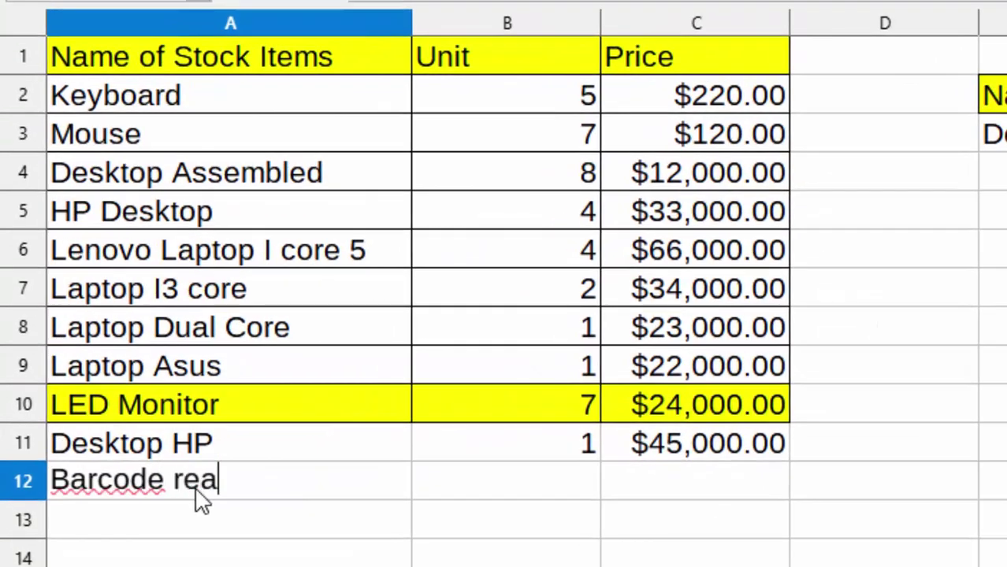
text(der)
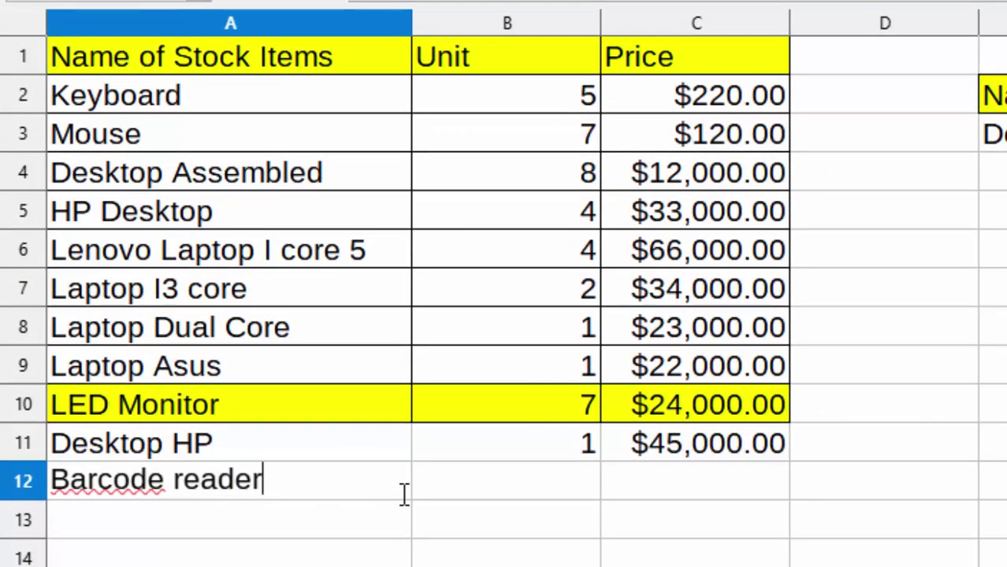
click(433, 498)
text(6)
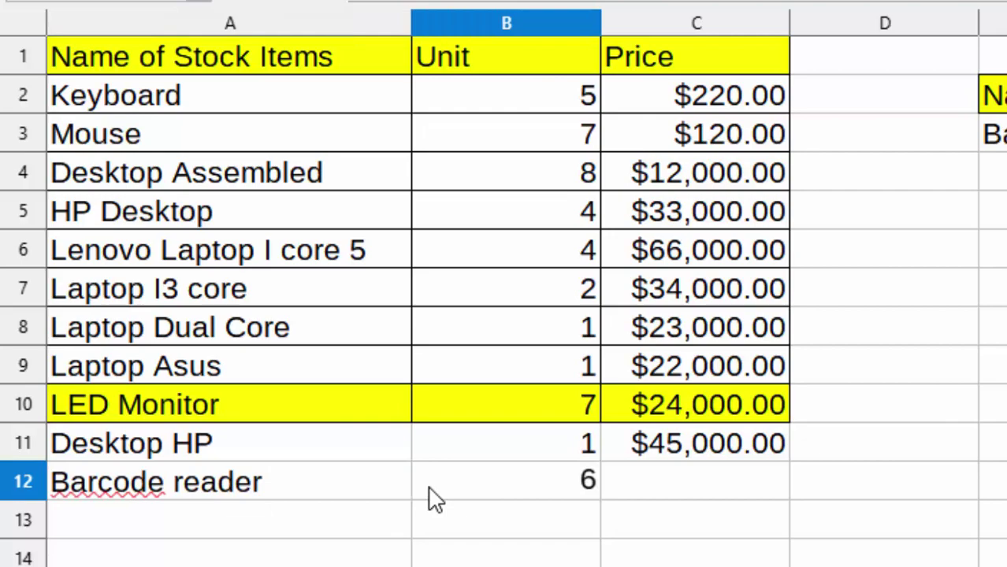
key(Tab)
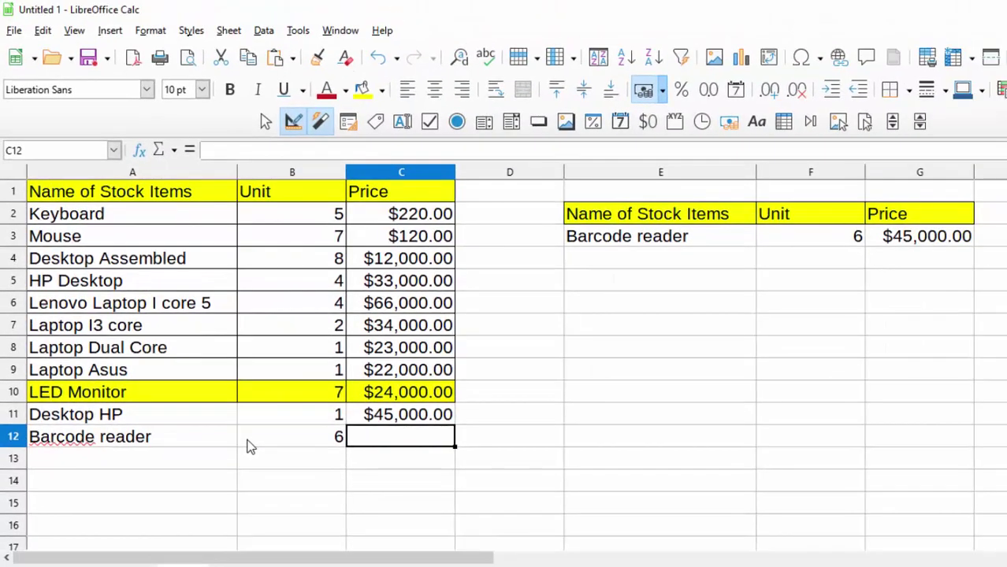
text(1500)
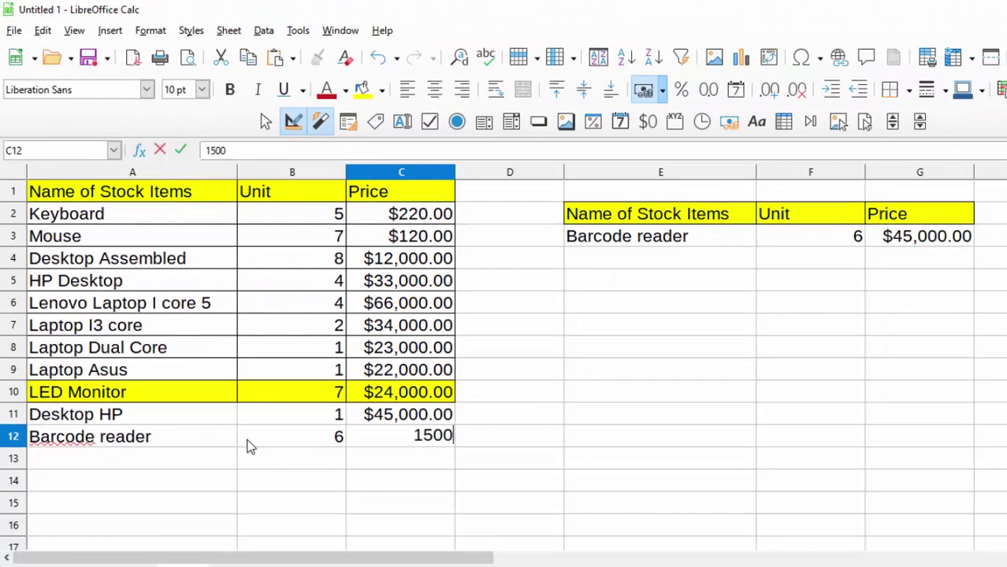
key(Tab)
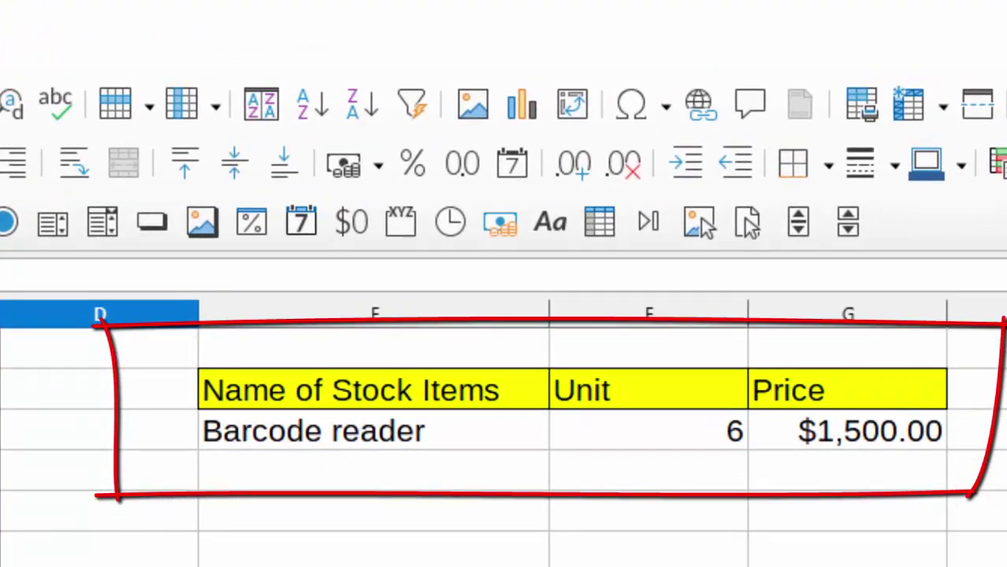
Give the Barcode reader row, A12:C12, a Light Orange 2 background
drag(118, 436, 410, 437)
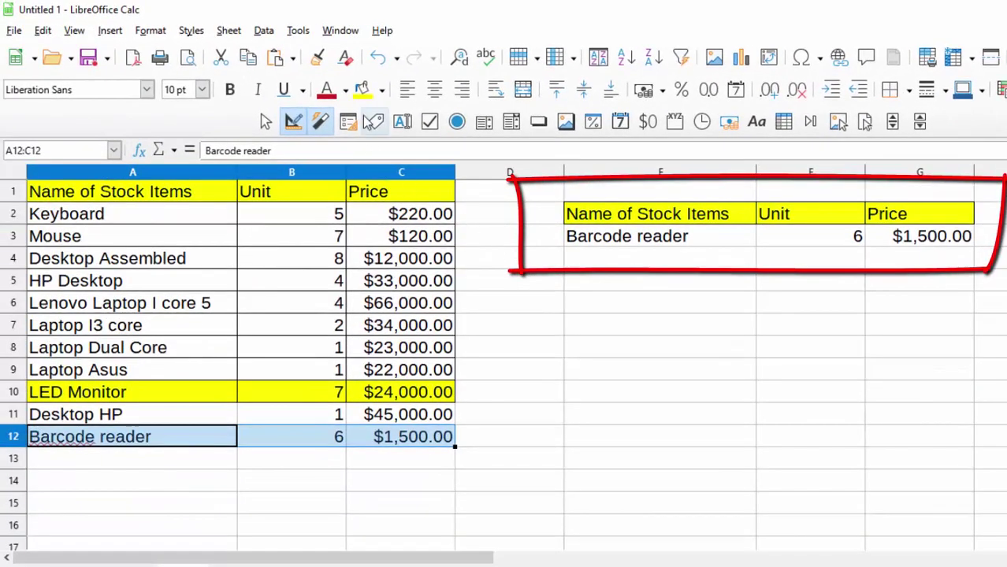
click(381, 90)
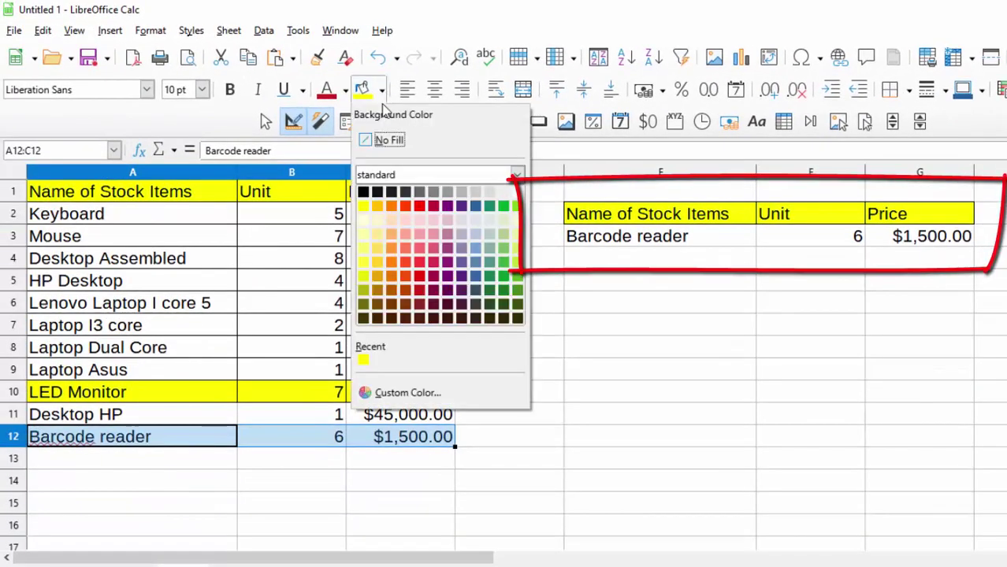
click(391, 249)
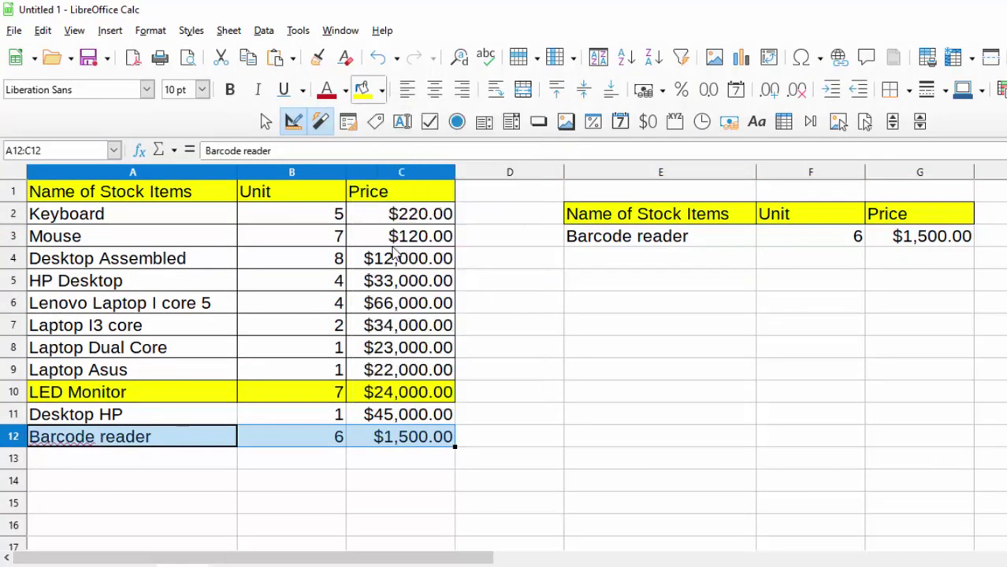
click(285, 501)
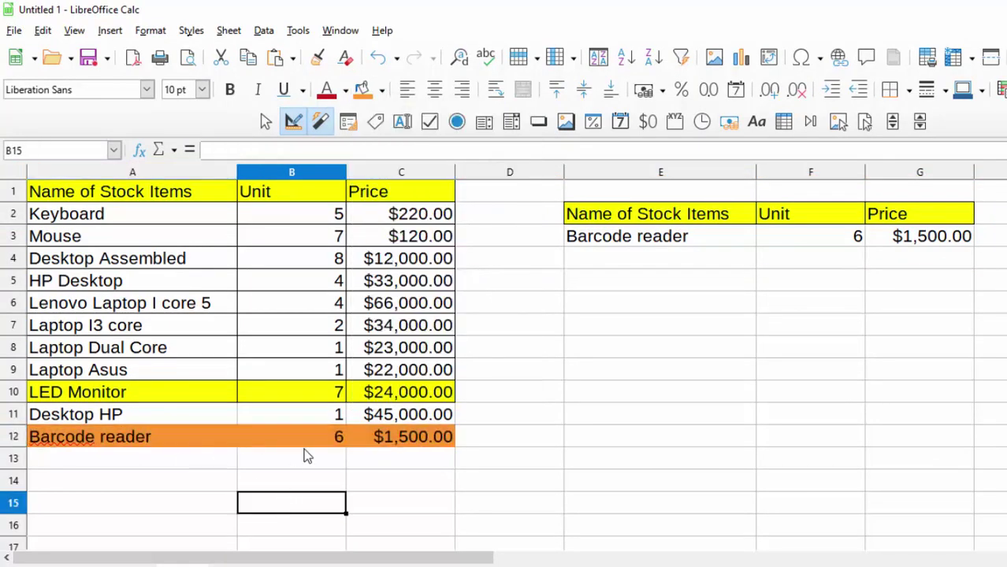